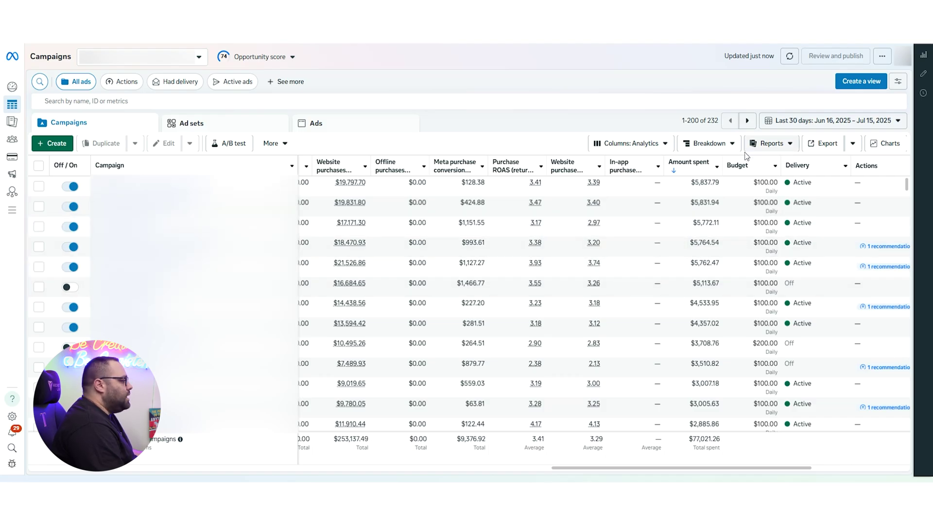
Break down the campaign results by age
click(723, 146)
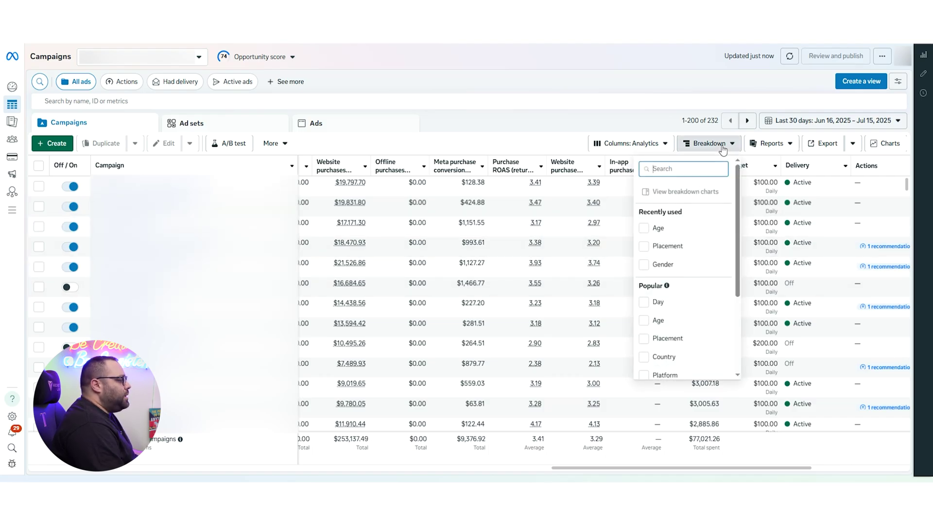
click(660, 229)
click(617, 89)
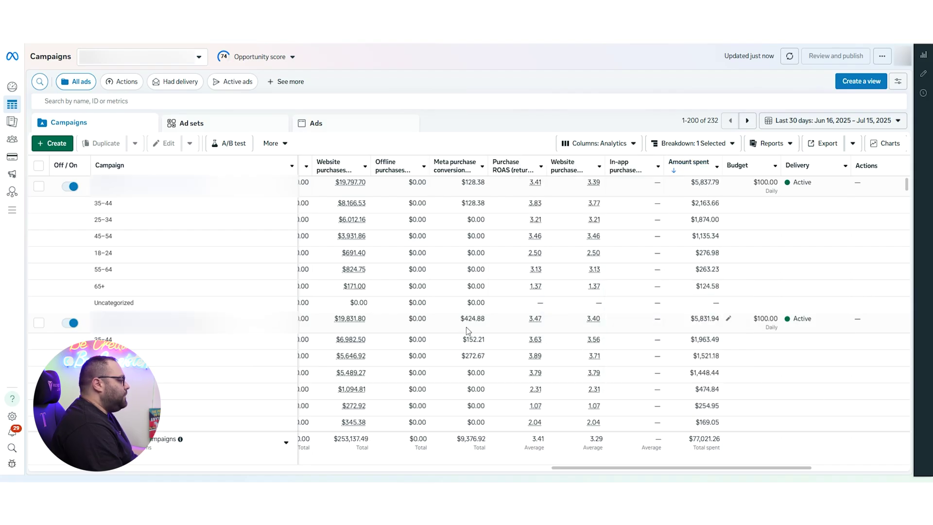
Compare purchase ROAS, website purchase values and amount spent across the age groups of each campaign
scroll(469, 335, down, 2)
scroll(604, 322, down, 3)
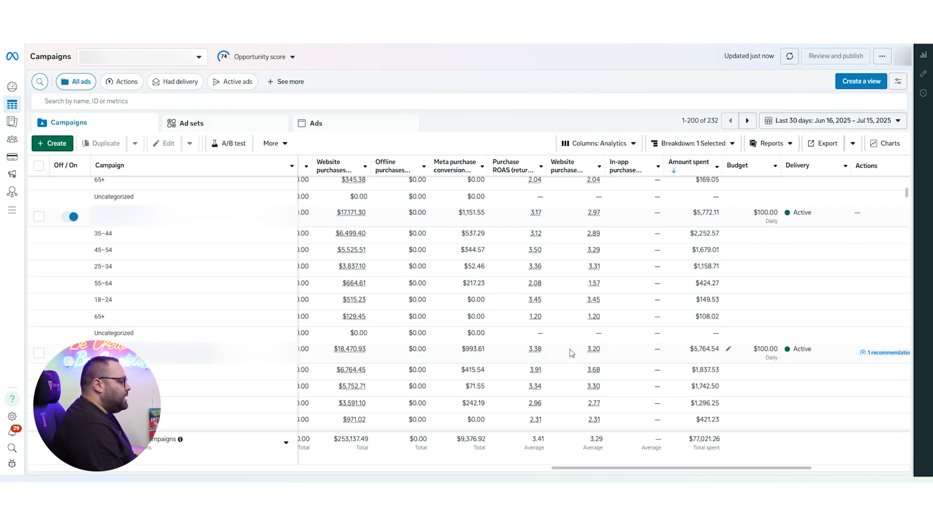
scroll(572, 350, up, 5)
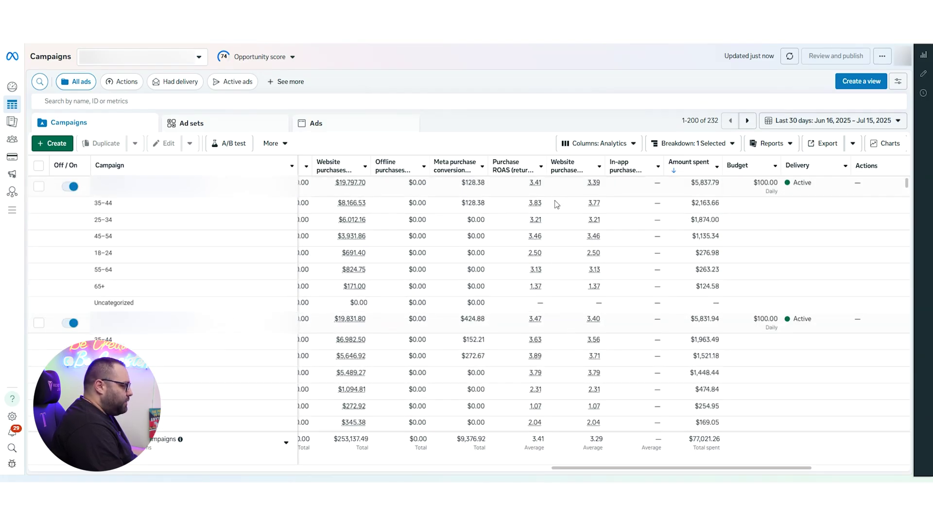
scroll(564, 299, down, 1)
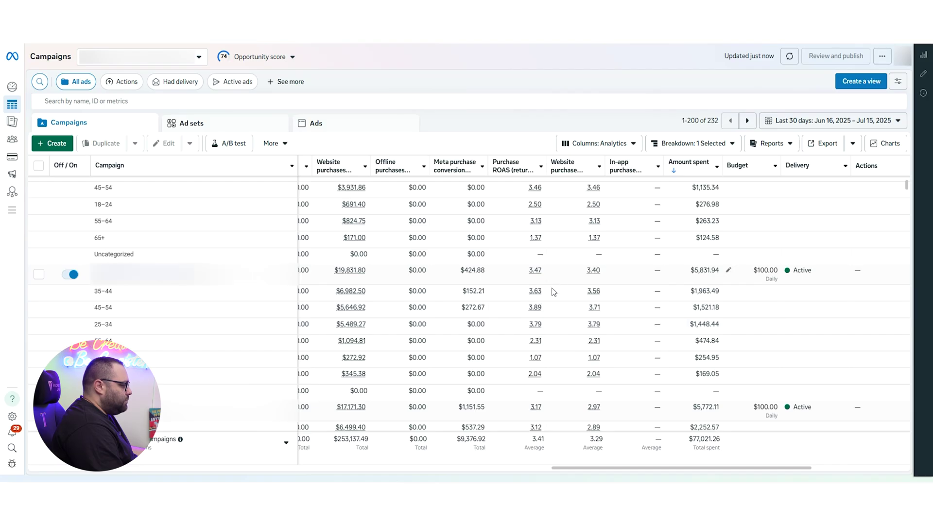
scroll(548, 299, down, 1)
scroll(558, 312, down, 2)
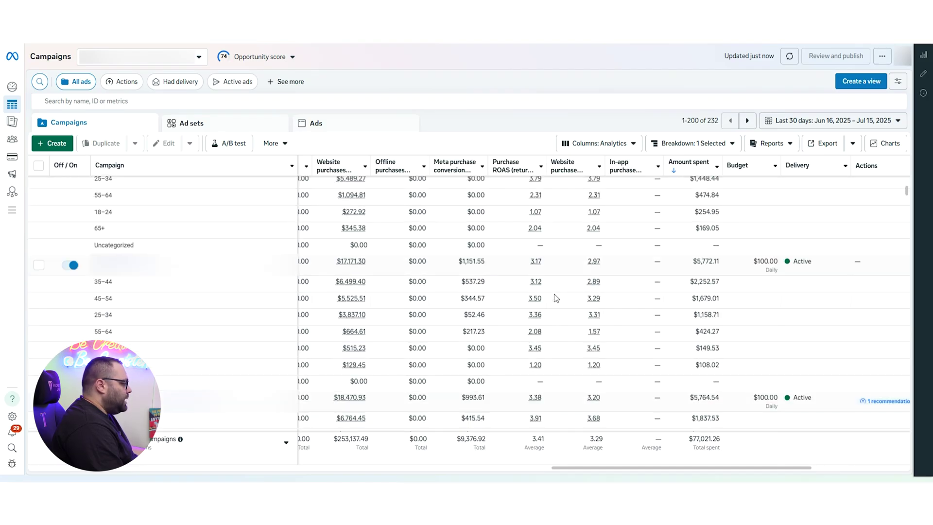
scroll(557, 298, down, 2)
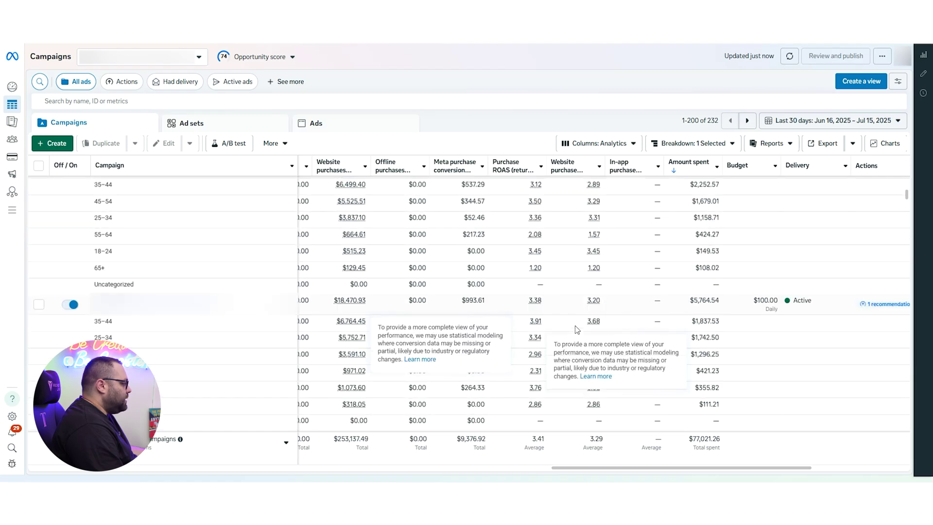
scroll(523, 360, down, 1)
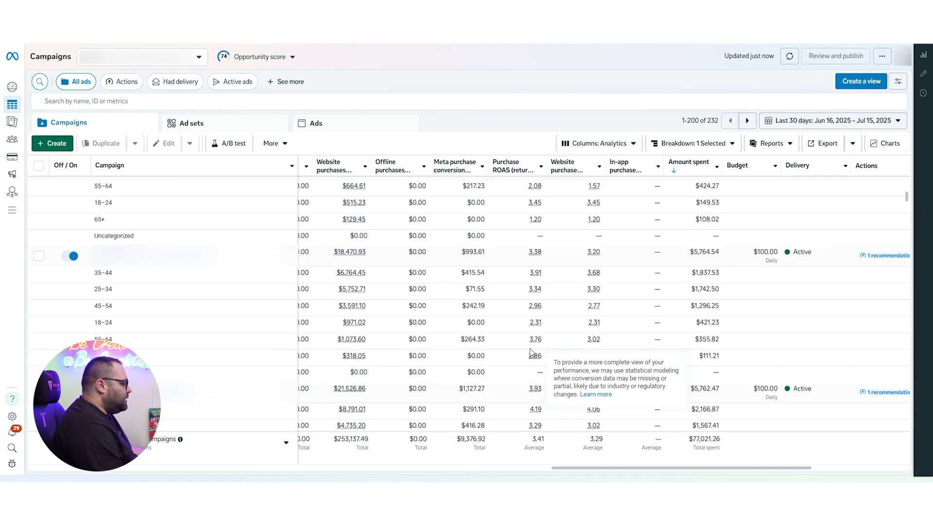
scroll(519, 362, down, 2)
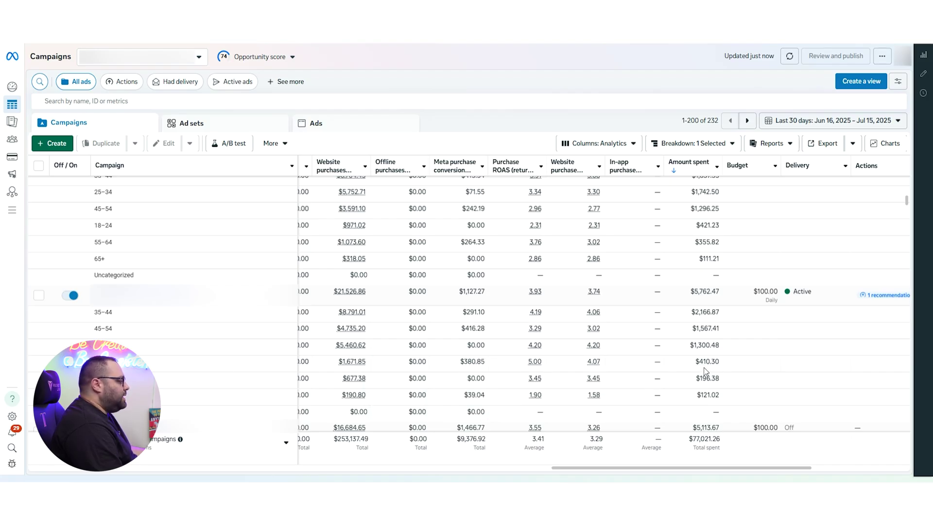
Replace the age breakdown with Gender and compare each campaign's purchase ROAS and spend by gender
click(705, 147)
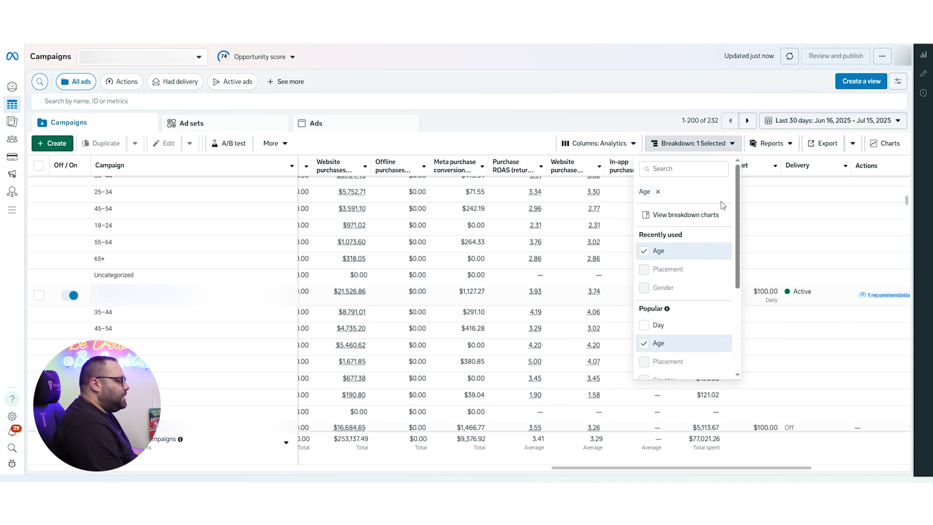
click(664, 196)
scroll(700, 244, down, 2)
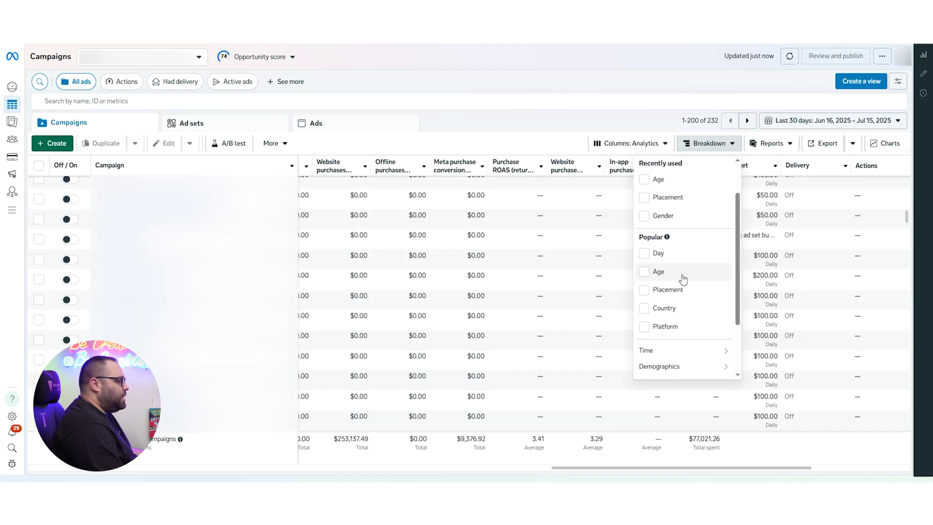
mouse_move(705, 325)
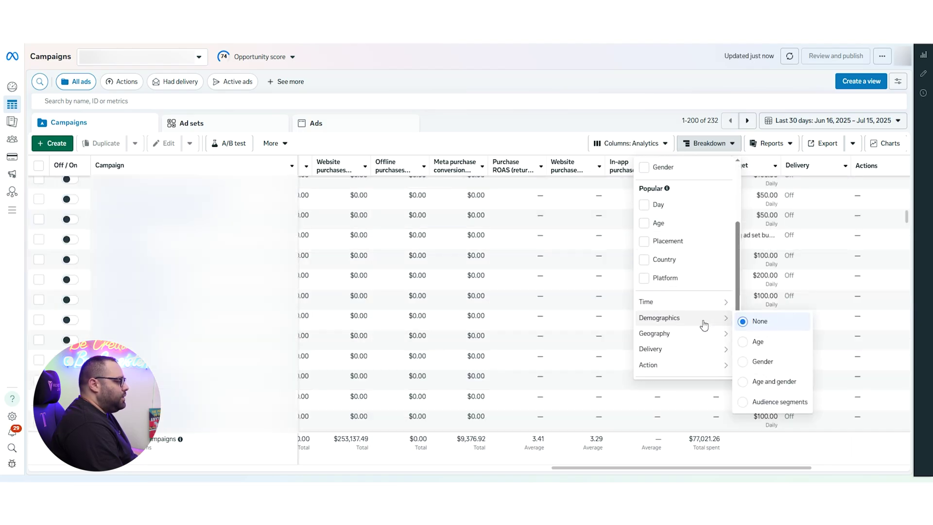
click(764, 361)
click(543, 58)
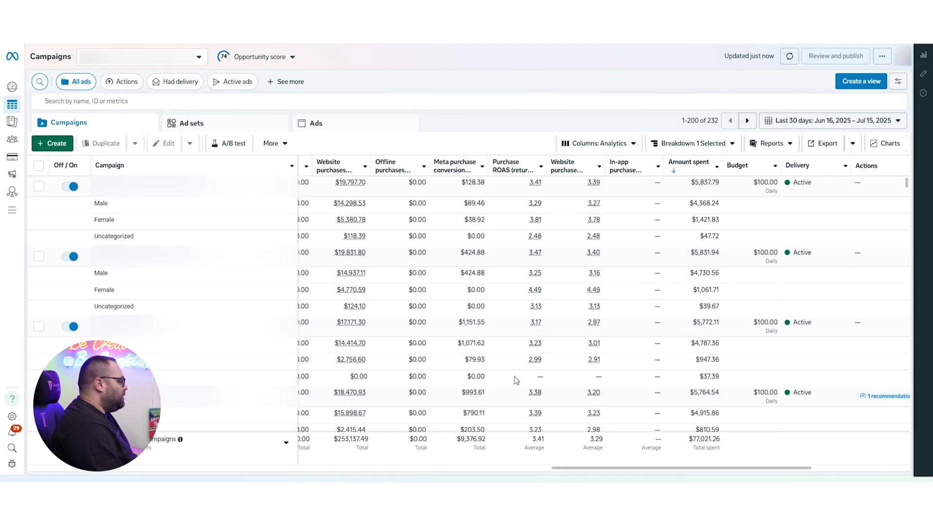
mouse_move(534, 360)
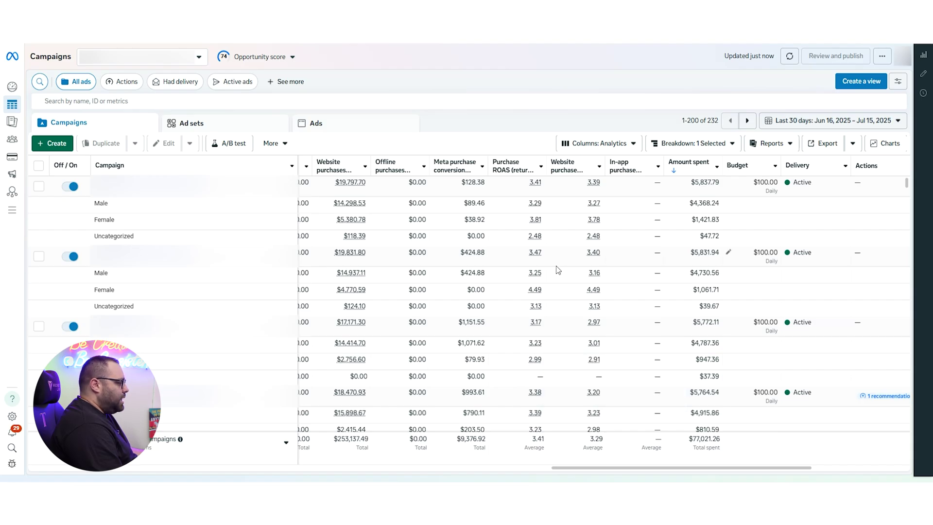
scroll(535, 287, down, 2)
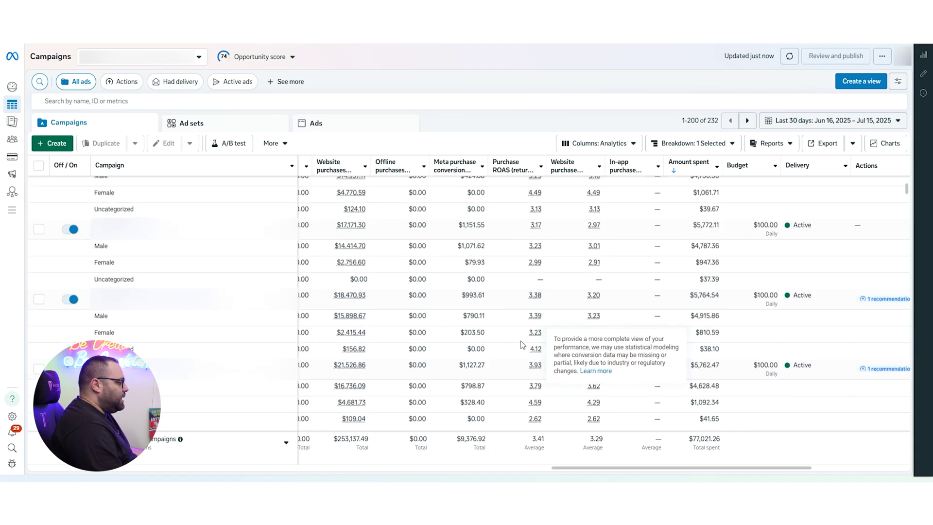
scroll(512, 351, down, 1)
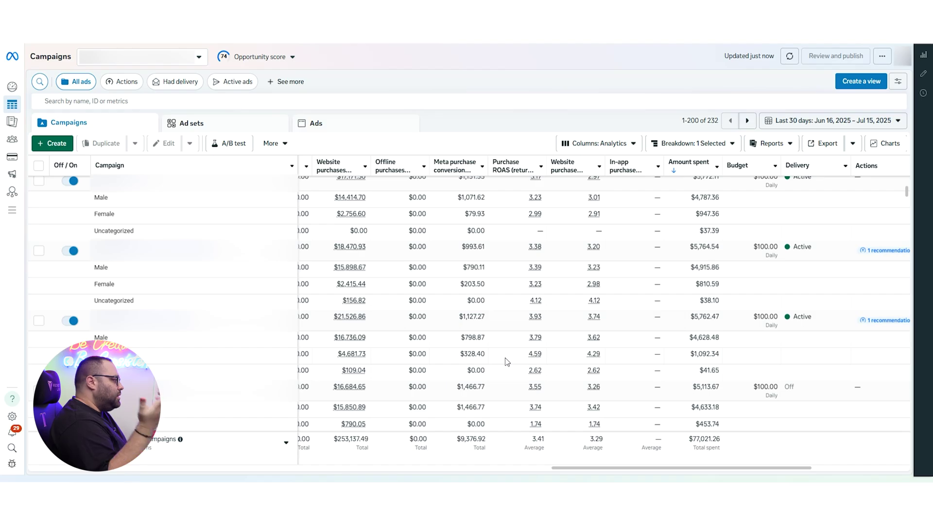
scroll(508, 362, up, 3)
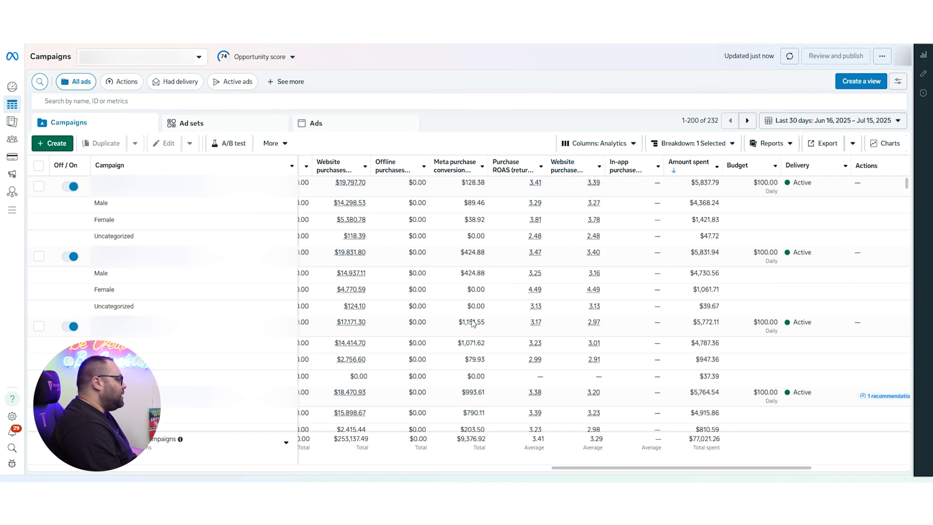
Replace the gender breakdown with Placement and compare each campaign's purchase ROAS and spend by placement
click(702, 142)
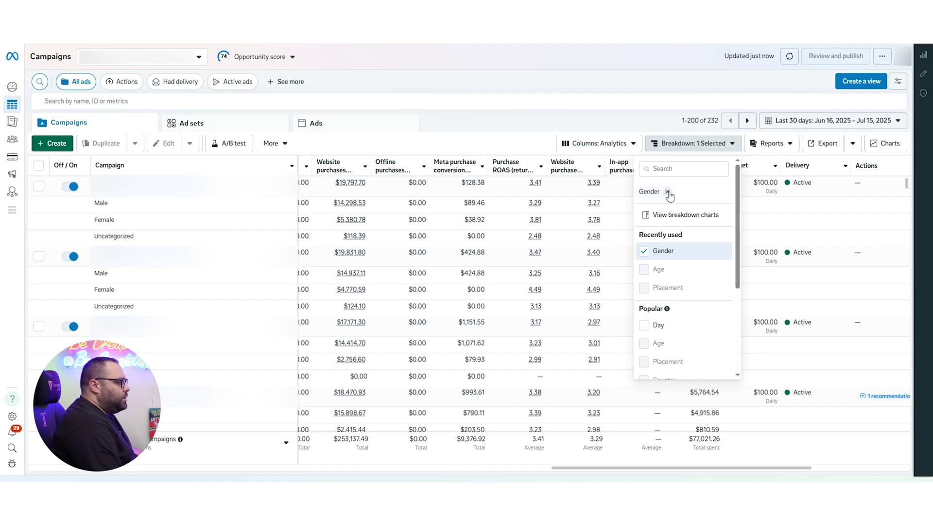
click(668, 192)
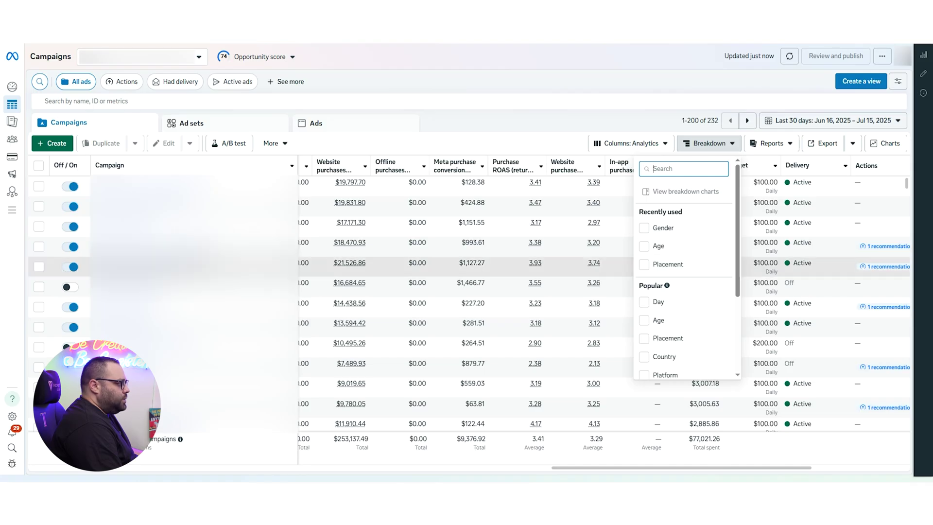
click(465, 56)
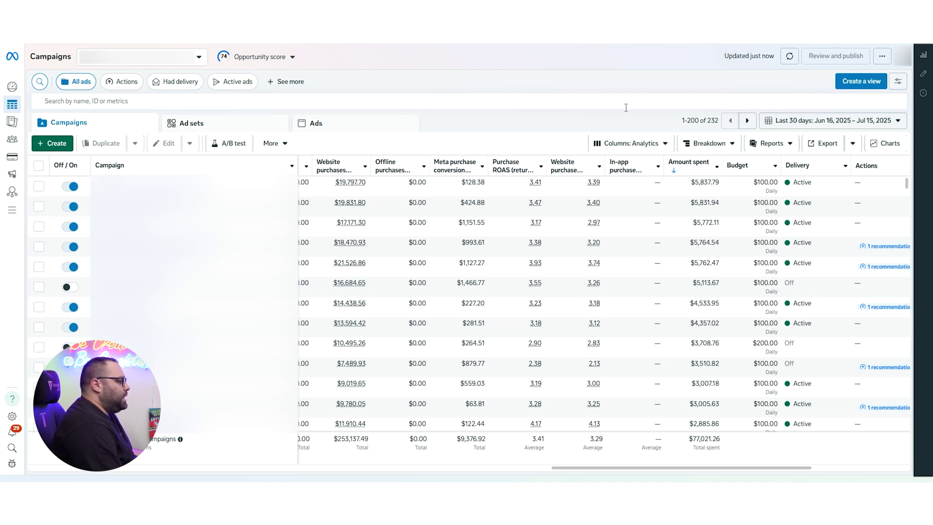
click(719, 147)
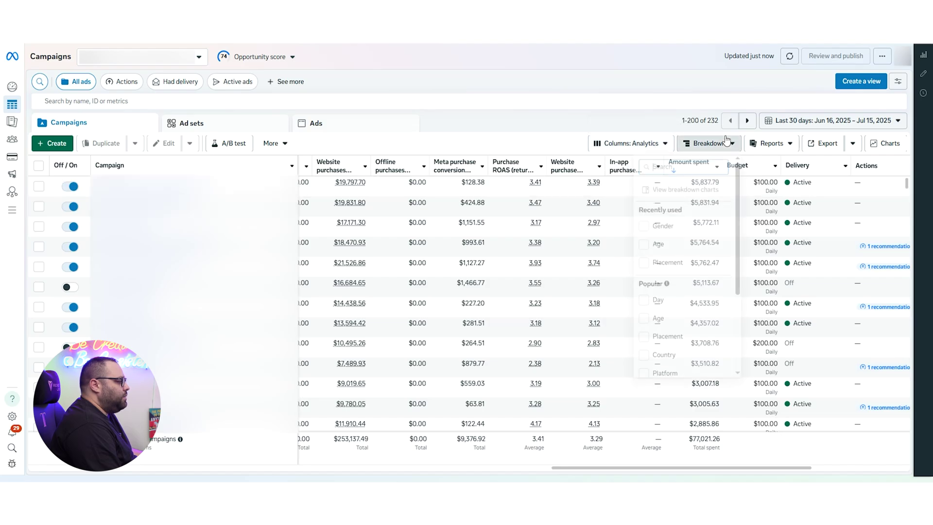
click(650, 267)
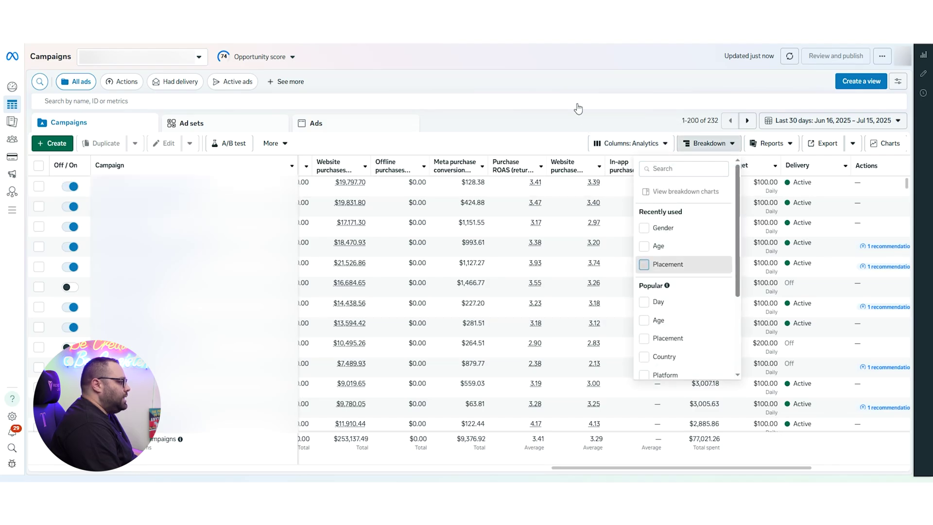
click(575, 70)
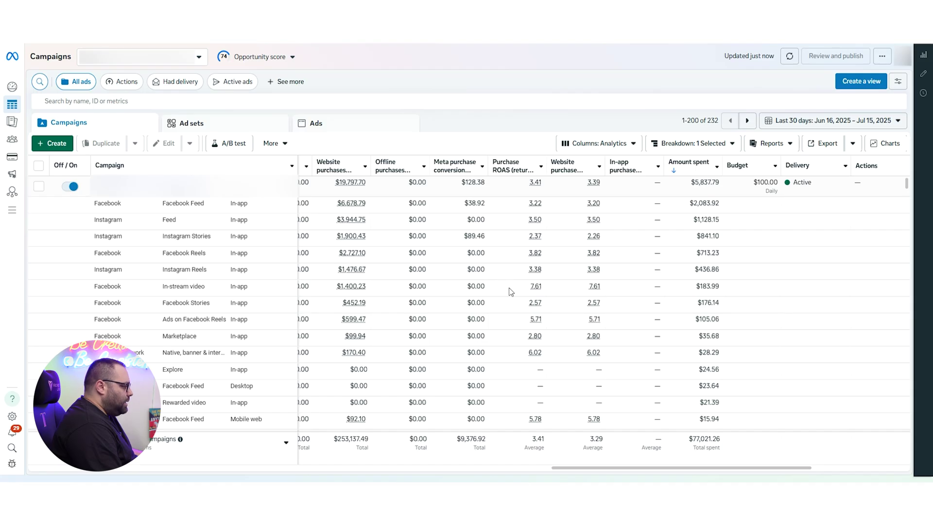
scroll(498, 283, down, 2)
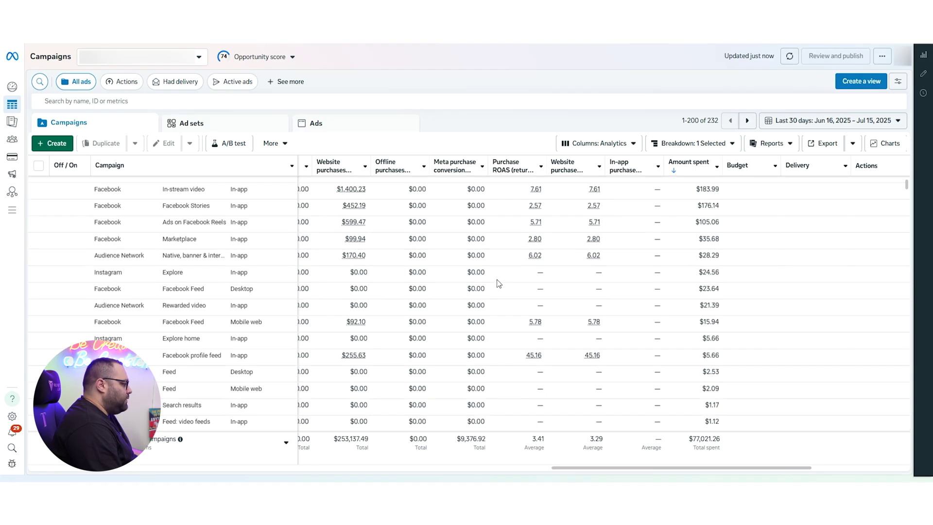
scroll(498, 283, down, 6)
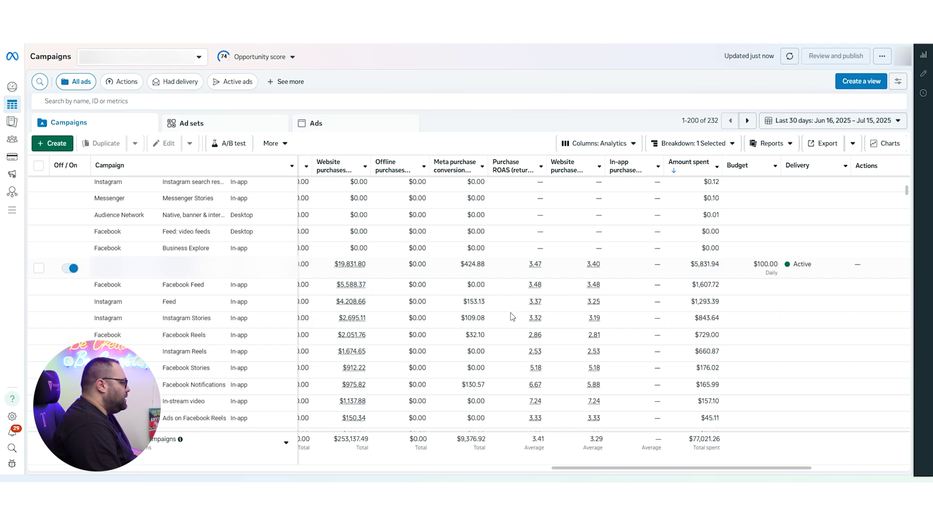
scroll(493, 350, down, 10)
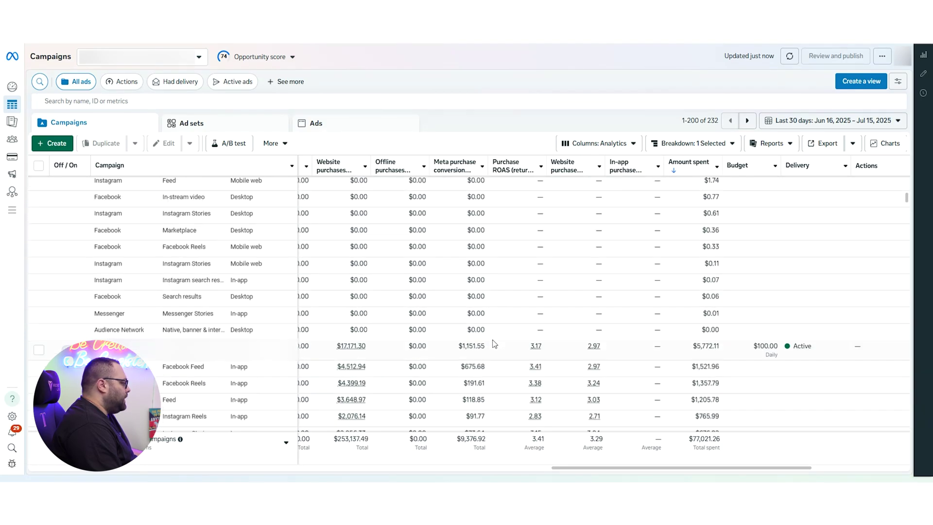
scroll(495, 344, up, 1)
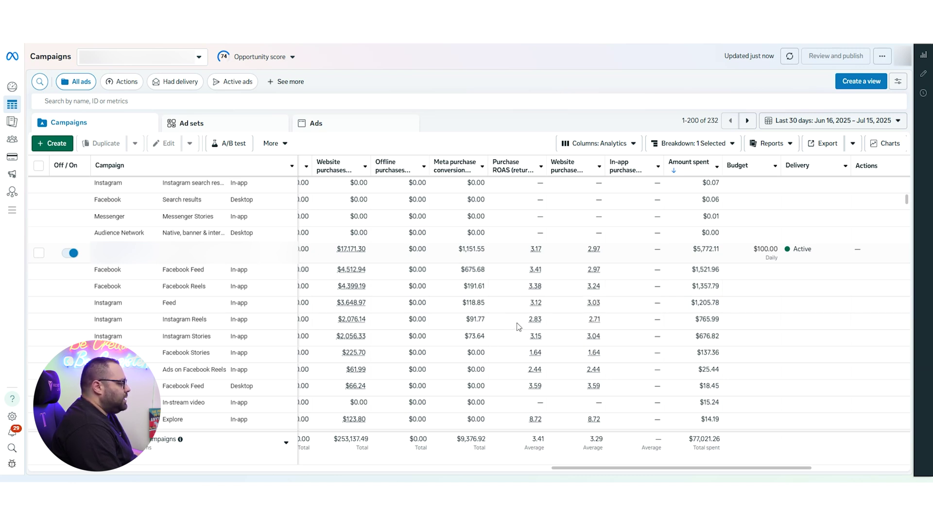
scroll(527, 324, up, 1)
scroll(528, 322, down, 7)
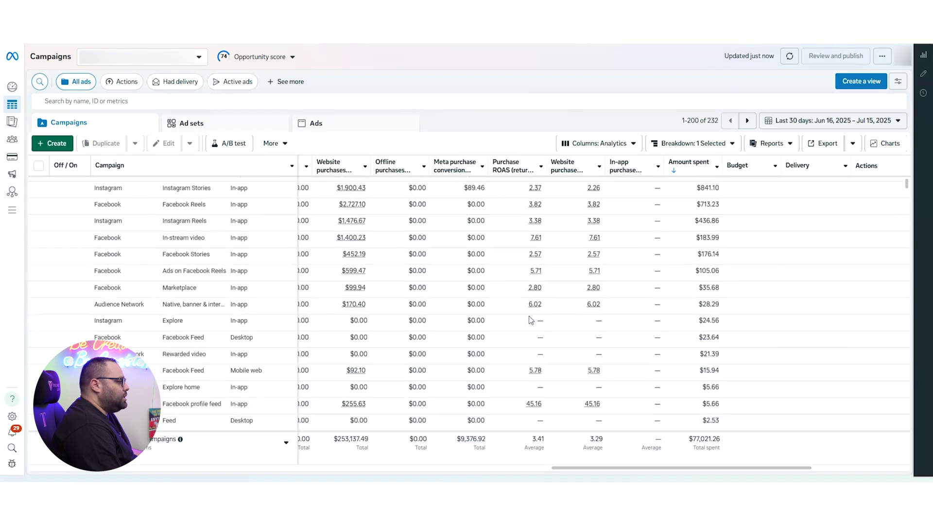
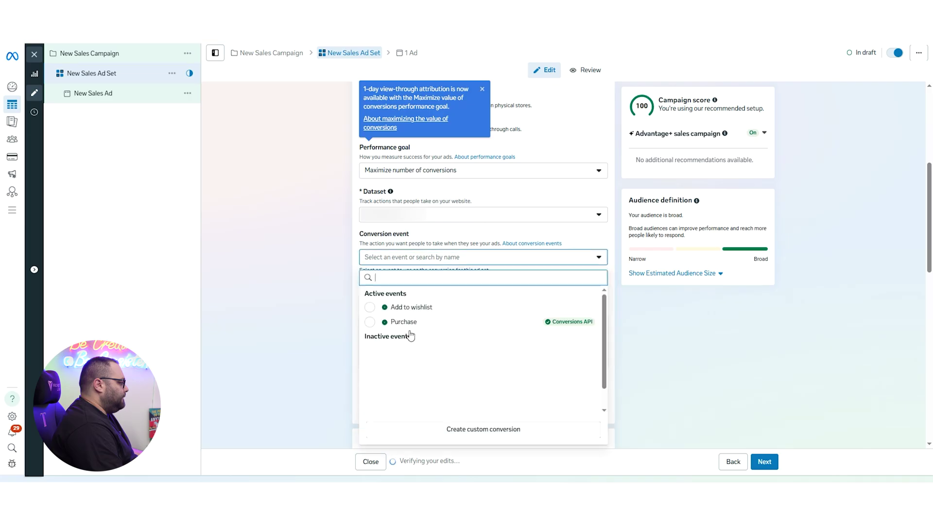
Choose Purchase as the ad set's conversion event and switch the audience setup to further limit the reach of the ads
click(415, 372)
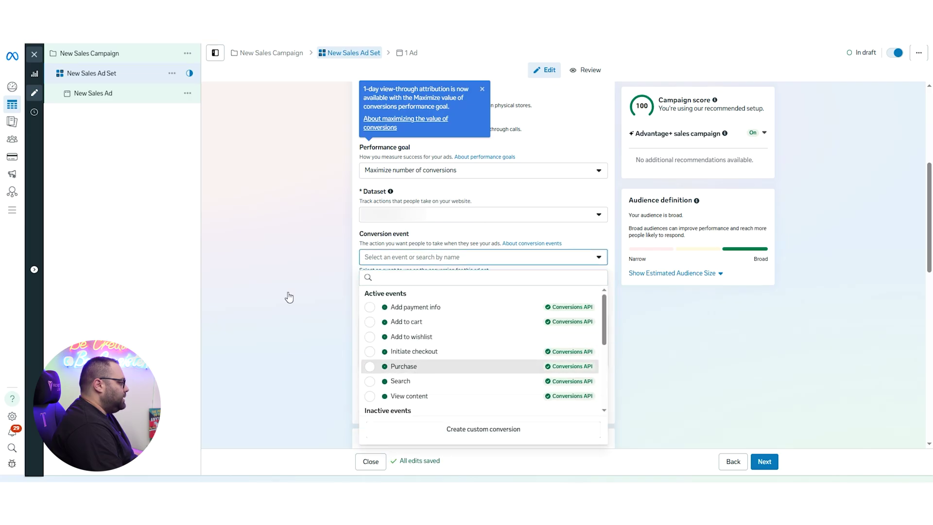
scroll(302, 246, down, 5)
scroll(302, 250, down, 5)
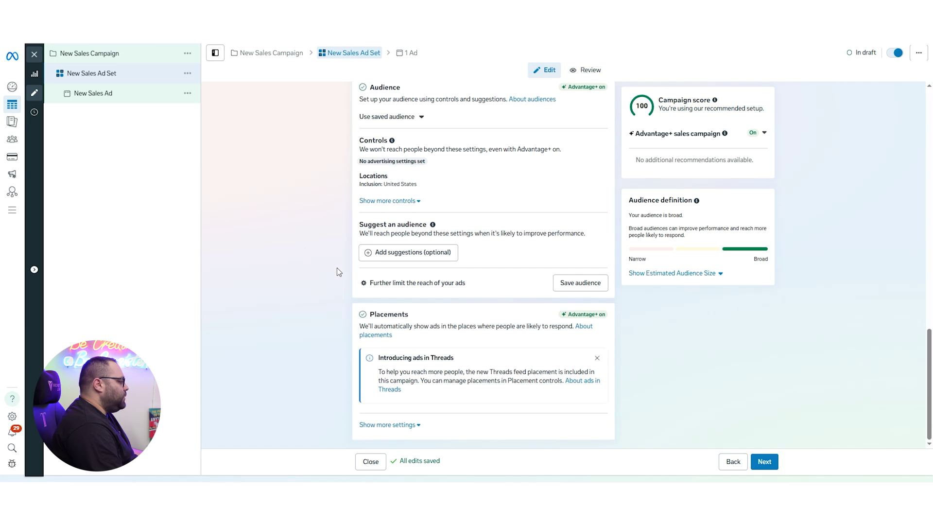
click(421, 283)
click(492, 245)
Set the New Sales Ad Set's audience age range to 35–44
scroll(313, 275, up, 2)
click(602, 322)
scroll(410, 256, down, 2)
click(392, 241)
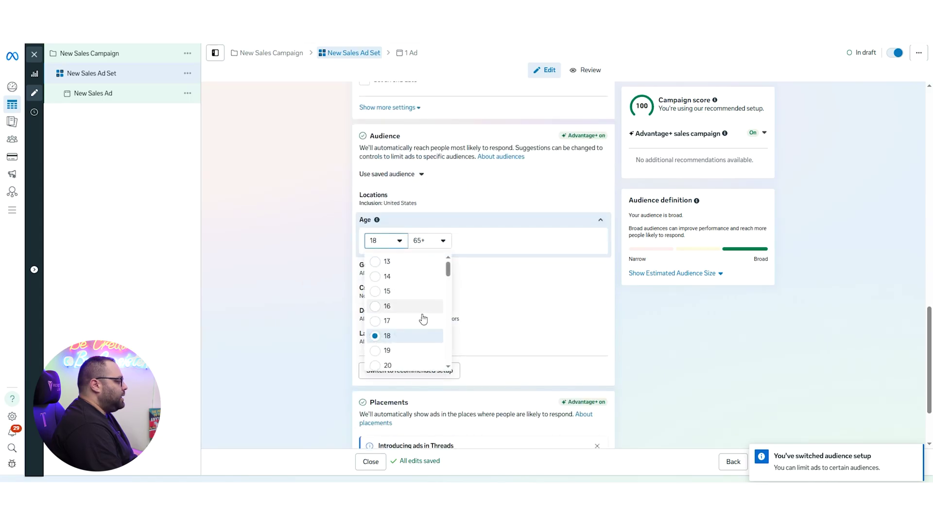
scroll(416, 326, down, 3)
scroll(411, 354, down, 3)
scroll(405, 347, down, 2)
click(408, 334)
click(438, 242)
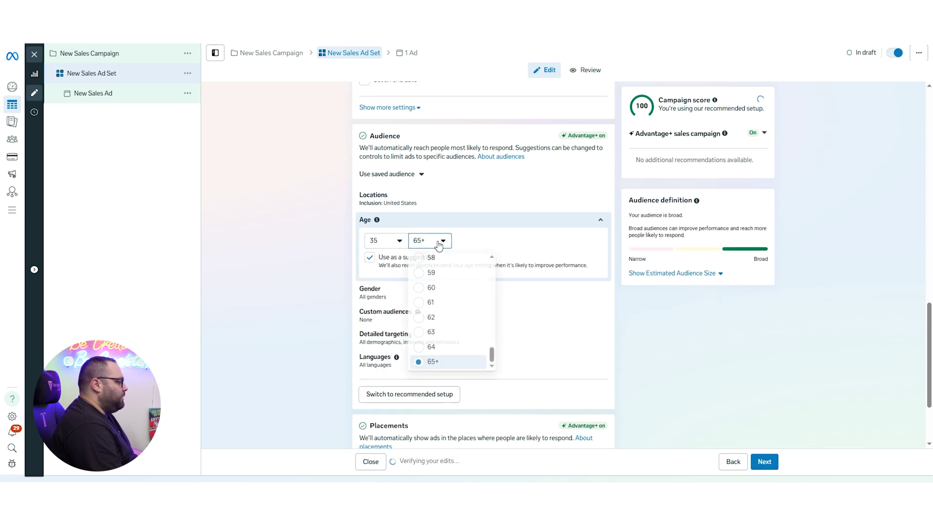
scroll(449, 316, up, 5)
scroll(449, 301, up, 2)
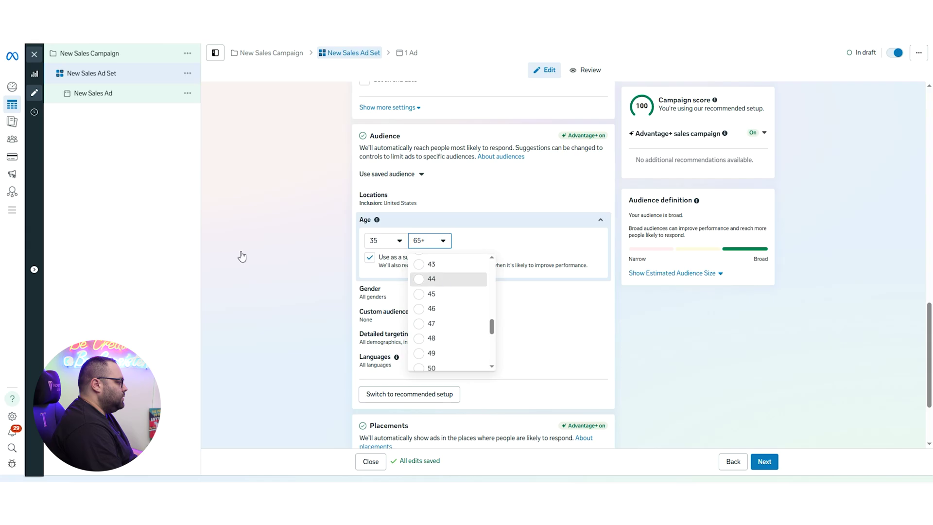
key(Return)
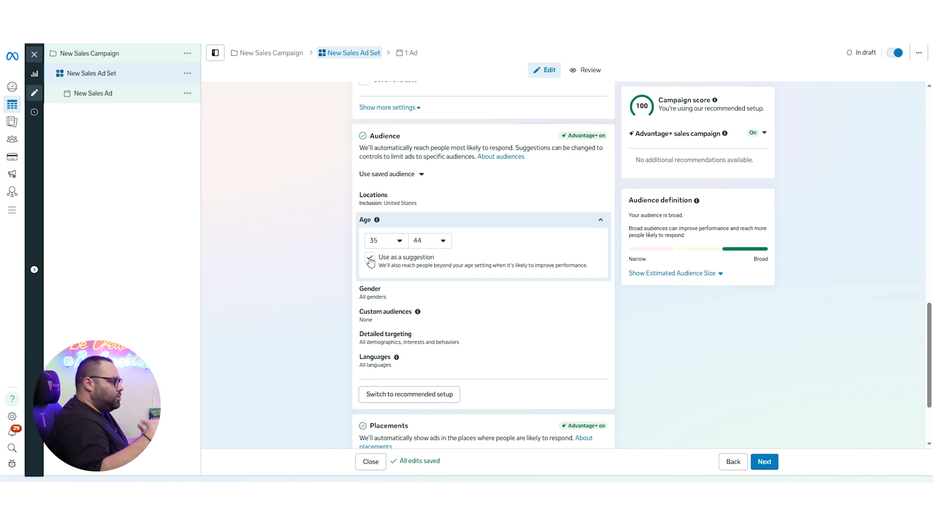
Set the New Sales Ad Set's audience gender to Men, keeping it as a suggestion
click(392, 291)
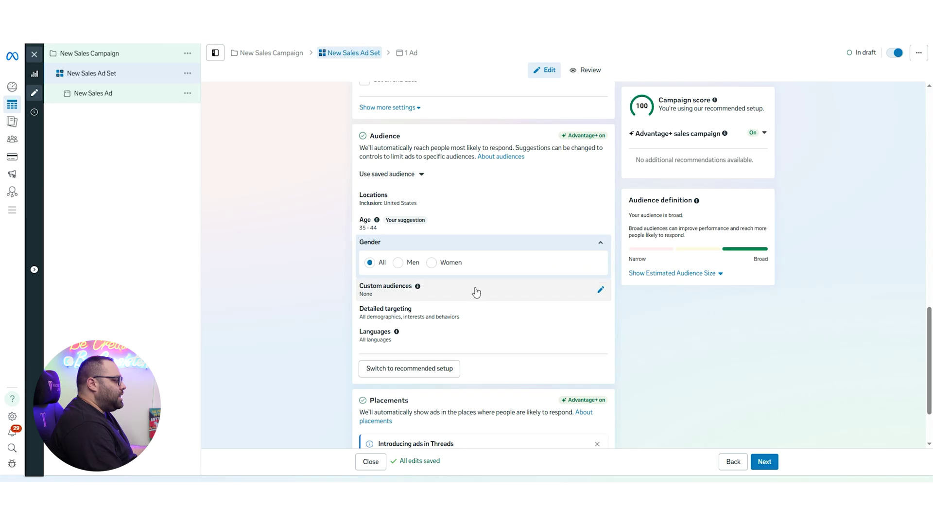
click(397, 263)
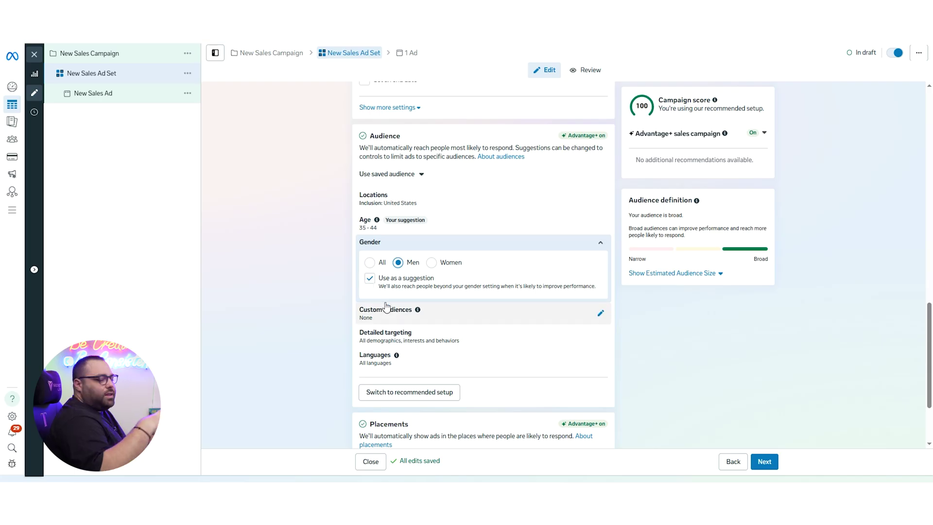
scroll(280, 333, down, 2)
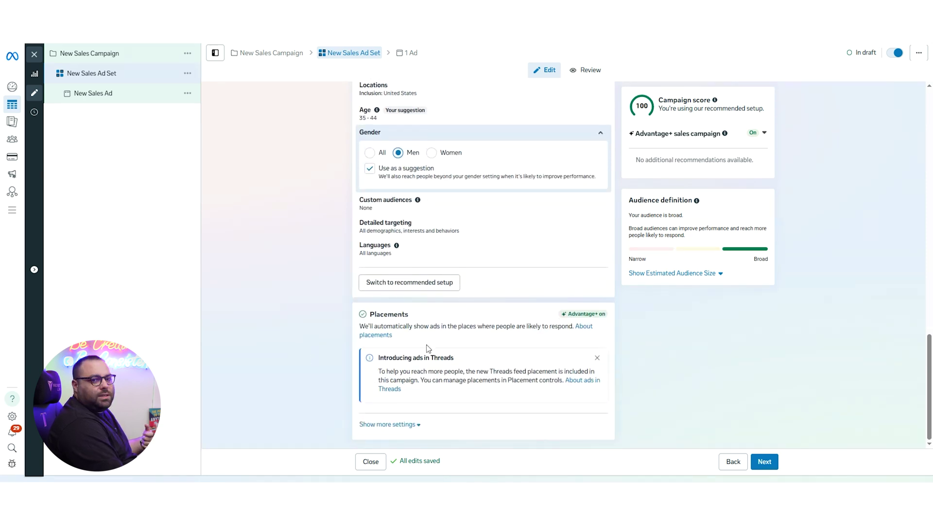
Expand the ad set's value rules, go to the ad account's Value rules in Advertising settings, and start creating a rule set
scroll(310, 307, up, 10)
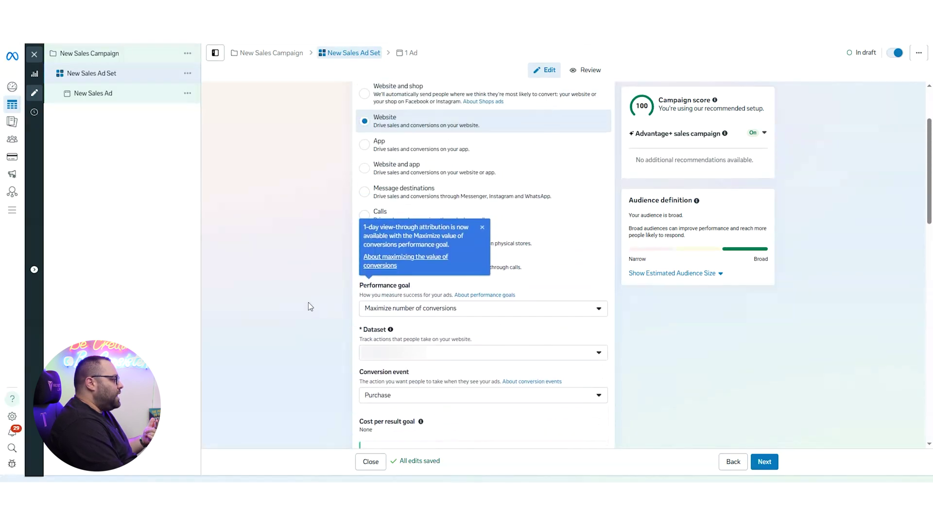
scroll(310, 306, down, 3)
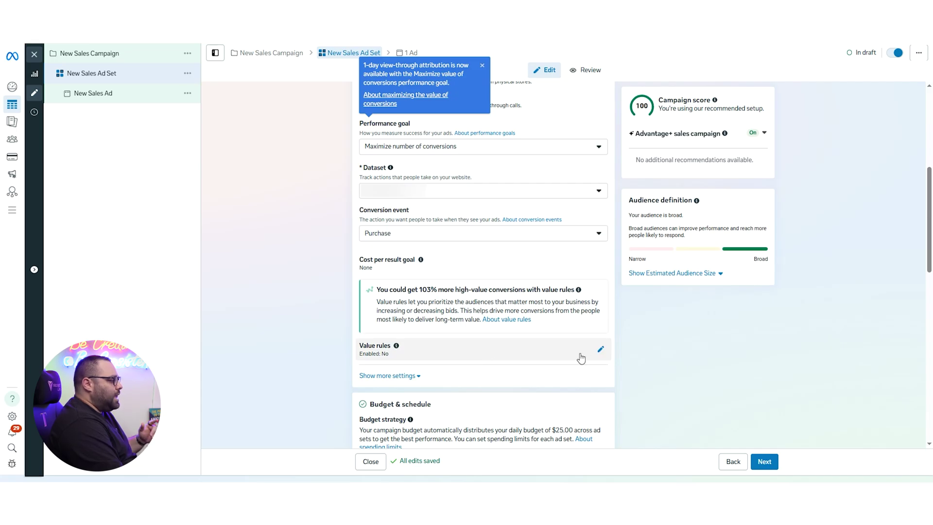
click(602, 353)
scroll(462, 327, down, 1)
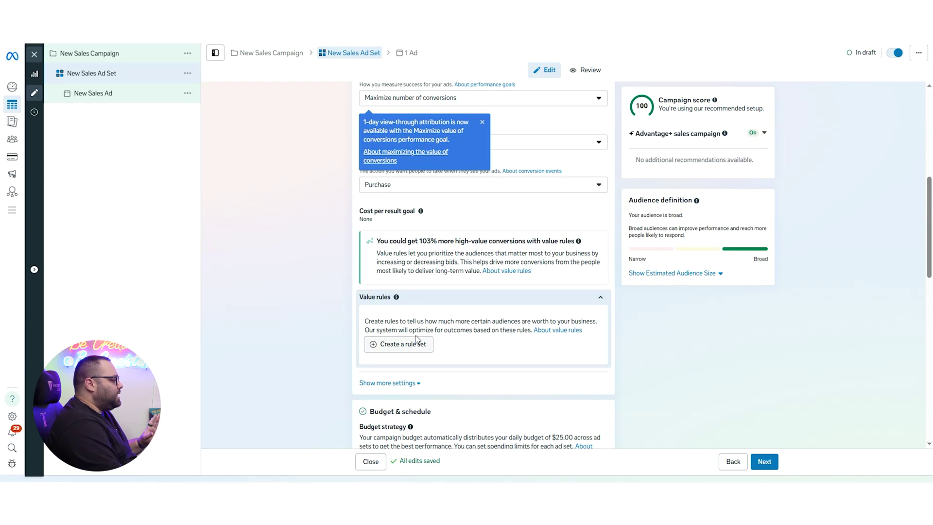
click(399, 344)
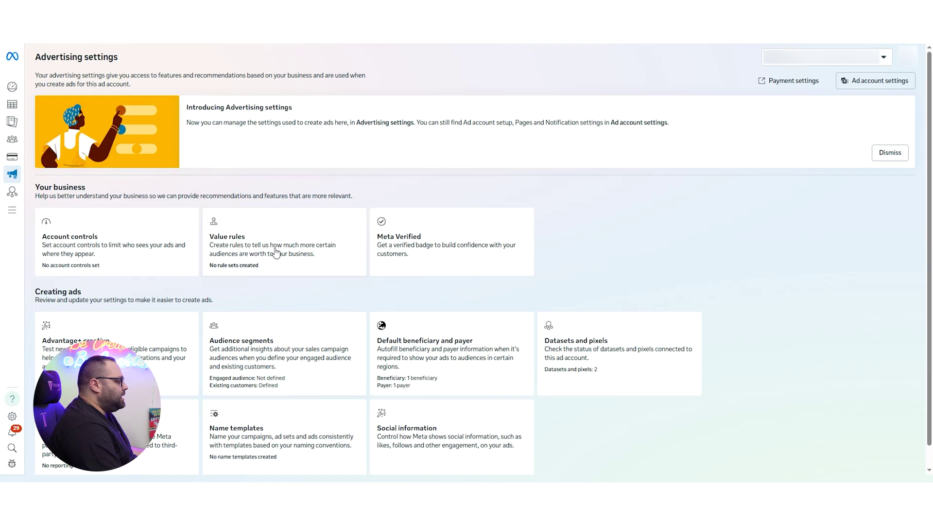
click(299, 243)
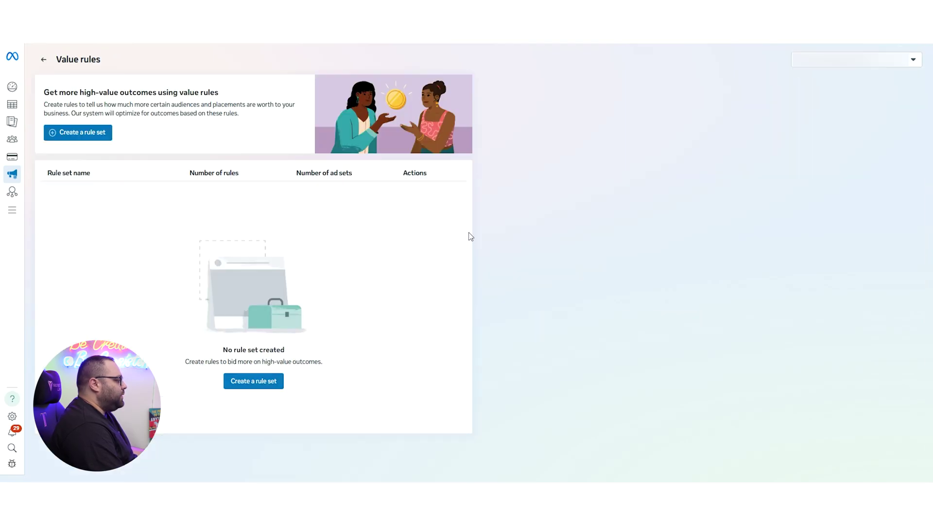
click(262, 382)
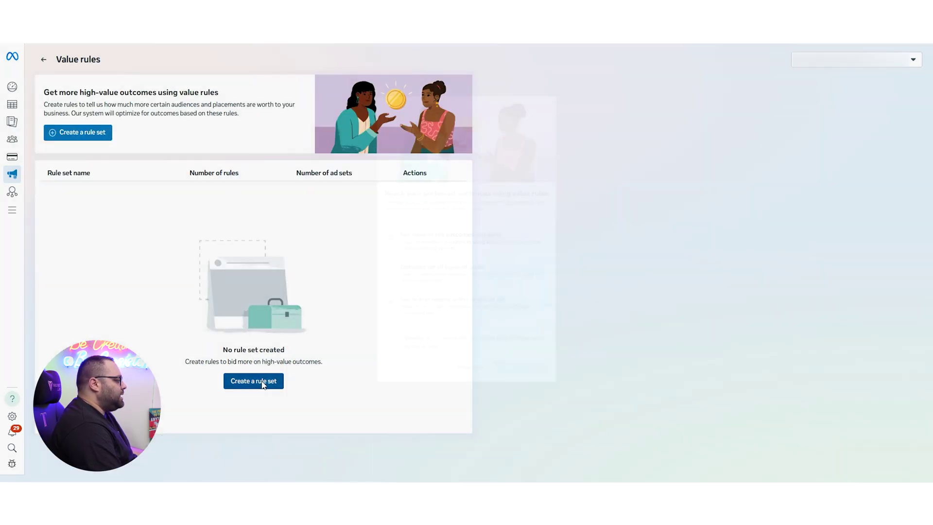